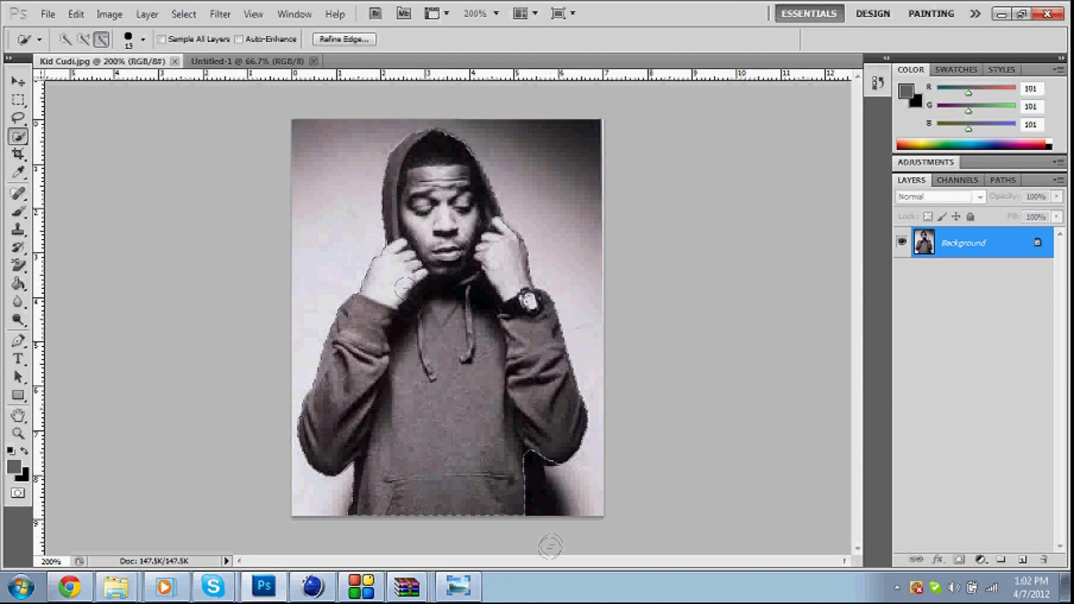
Refine the edges of the hooded figure selection with Refine Edge (Ctrl+Alt+R)
key("ctrl+alt+r")
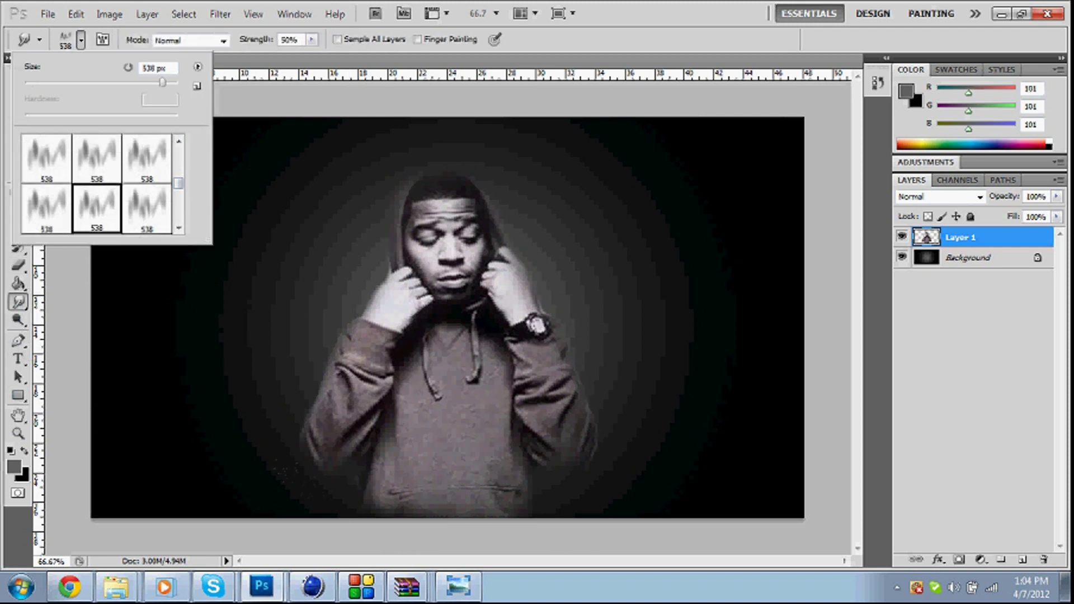
left_click(352, 476)
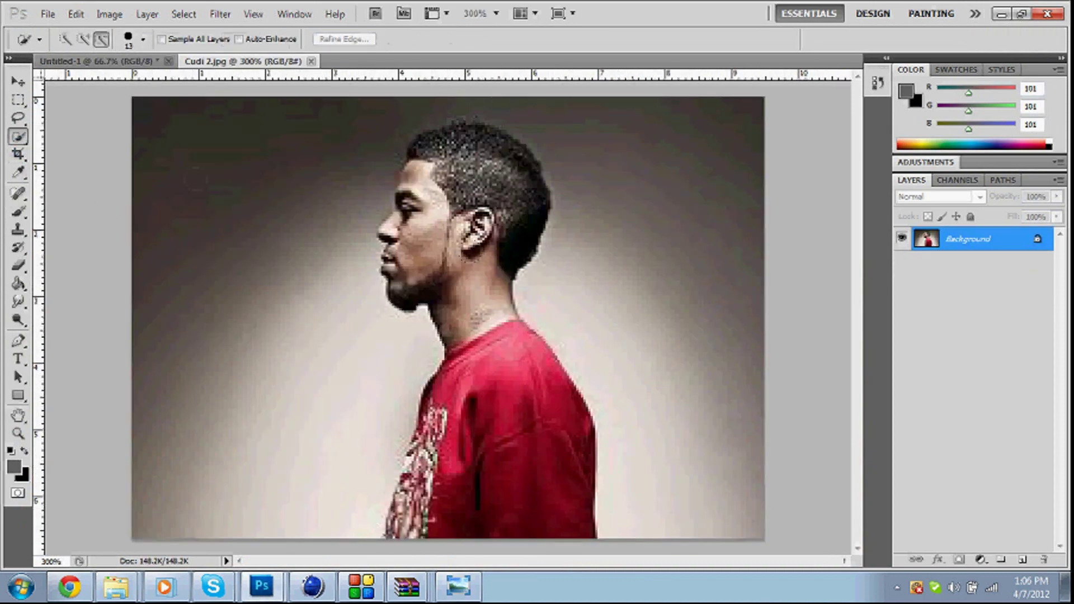
Trim the red-shirt profile selection and refine its edges
left_click(103, 40)
right_click(491, 77)
left_click(526, 89)
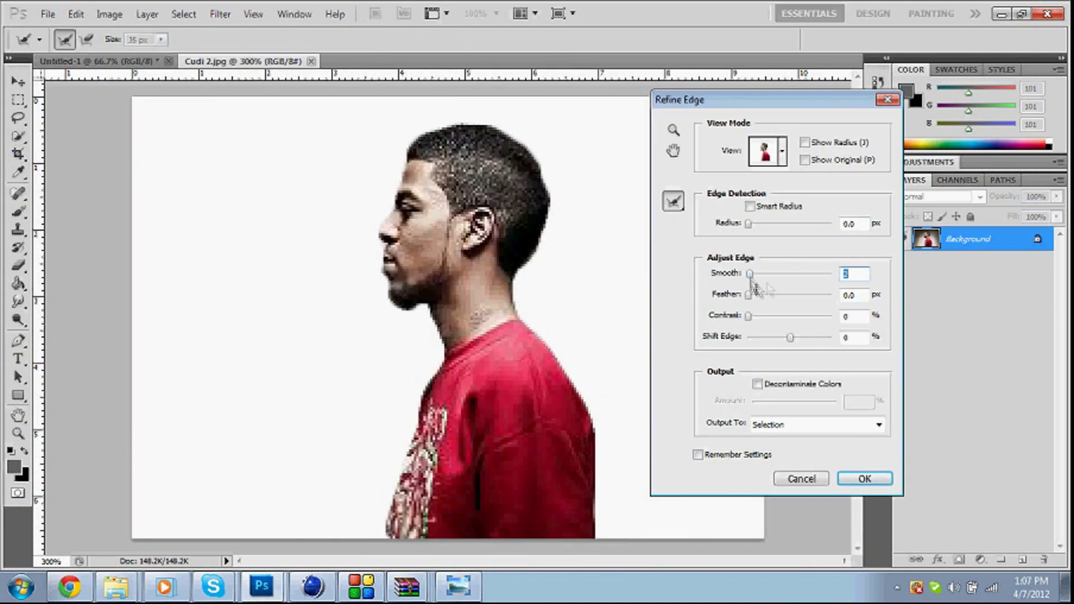
left_click(864, 478)
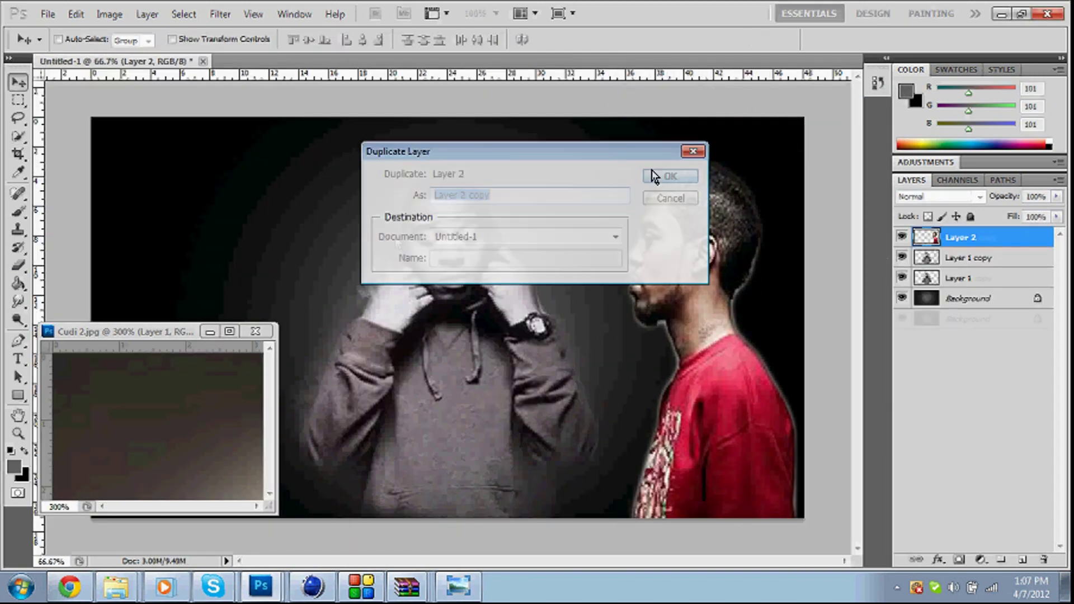
Flip the copied profile figure horizontally and move it to the left side
right_click(702, 292)
left_click(695, 494)
left_click_drag(758, 397, 253, 389)
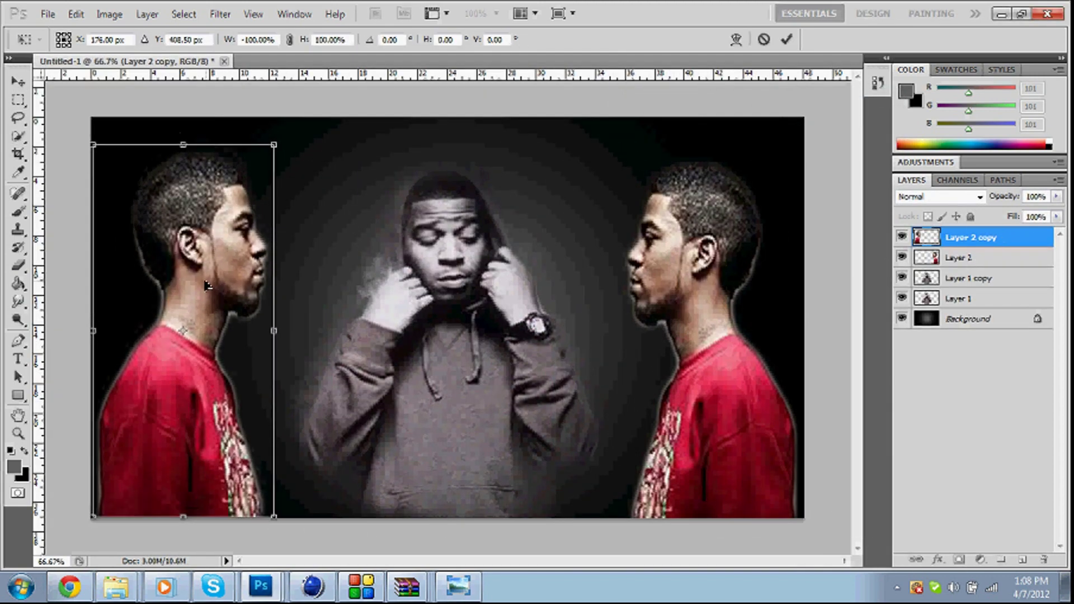
key("Return")
Try a grey brush stroke on the left figure, undo it, and start a Color Overlay style
left_click(20, 213)
left_click_drag(114, 518, 123, 391)
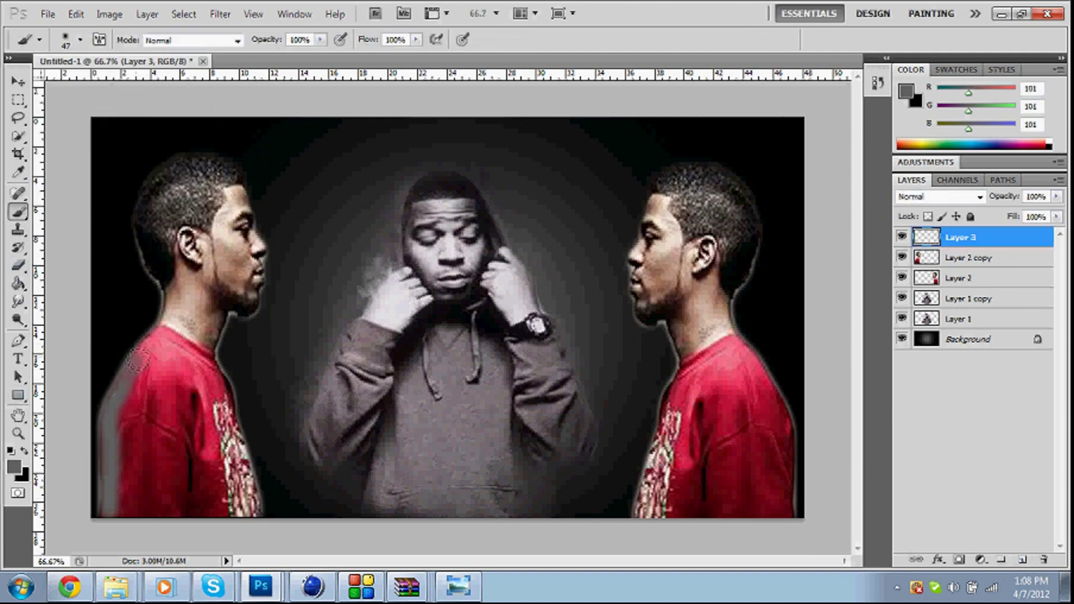
key("ctrl+z")
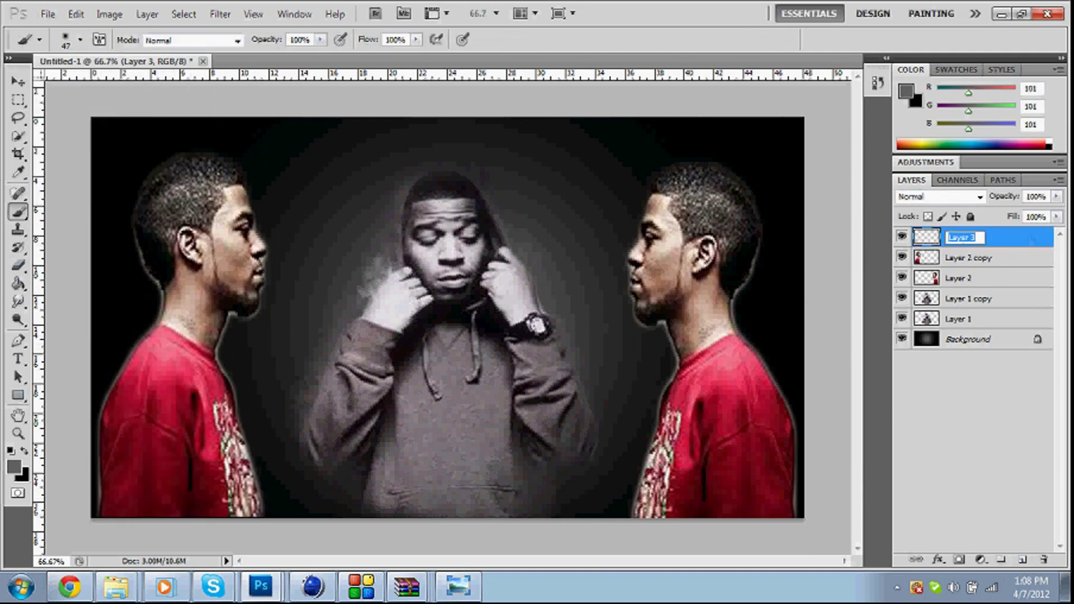
double_click(981, 255)
left_click(547, 493)
scroll(761, 336, "down", 9)
Give the left profile figure a desaturated grey Color Overlay
left_click(798, 342)
left_click_drag(944, 413, 945, 350)
left_click(720, 450)
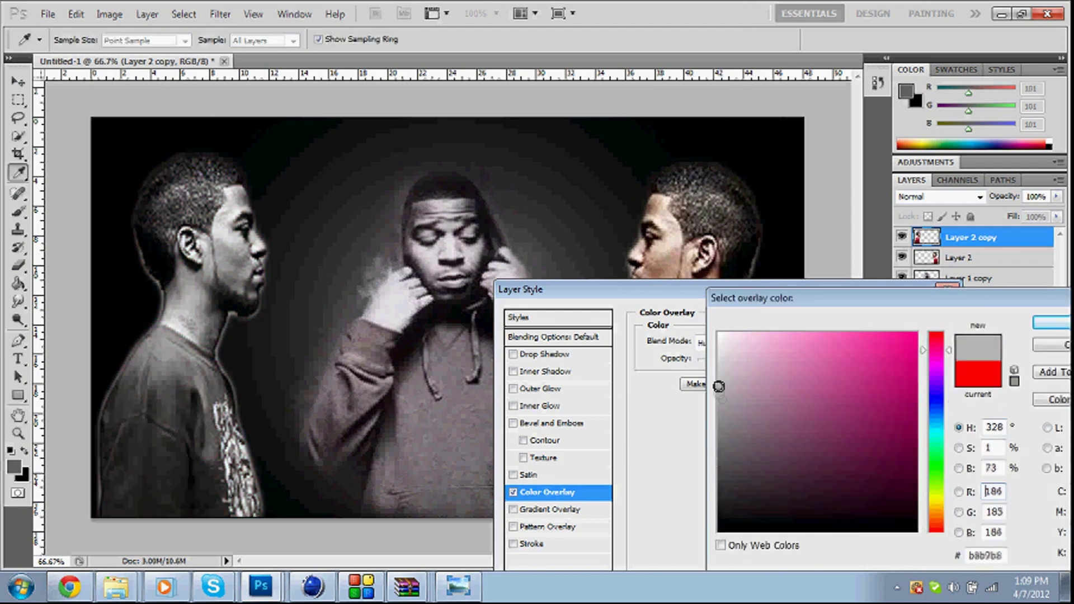
left_click(1050, 323)
left_click(895, 315)
Apply the same grey Color Overlay to the right profile figure's layer
double_click(977, 287)
left_click(905, 314)
key("e")
left_click(640, 334)
key("Return")
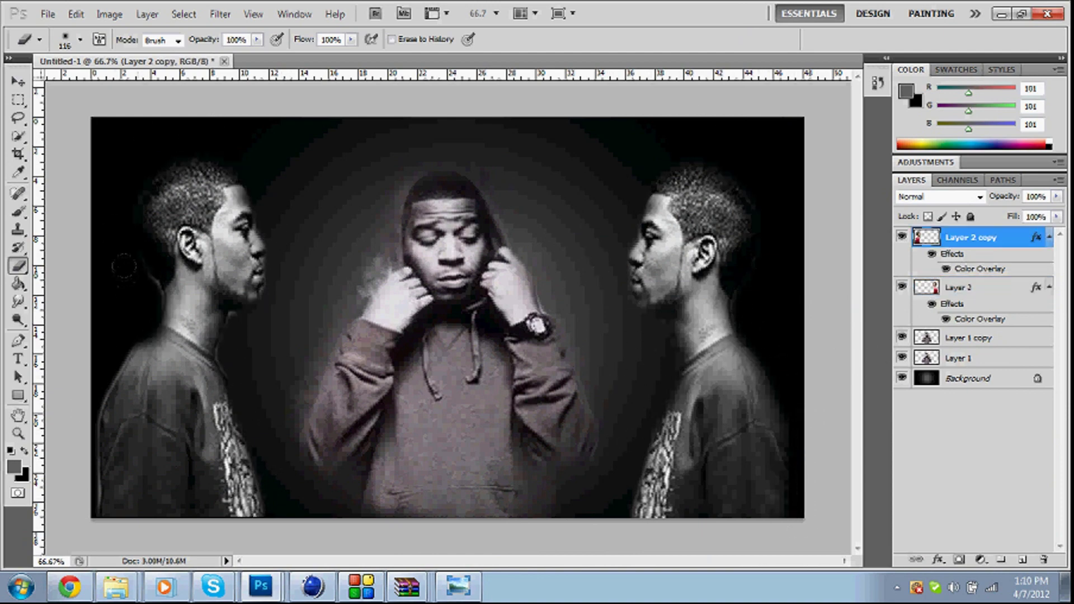
key("alt+bracketleft")
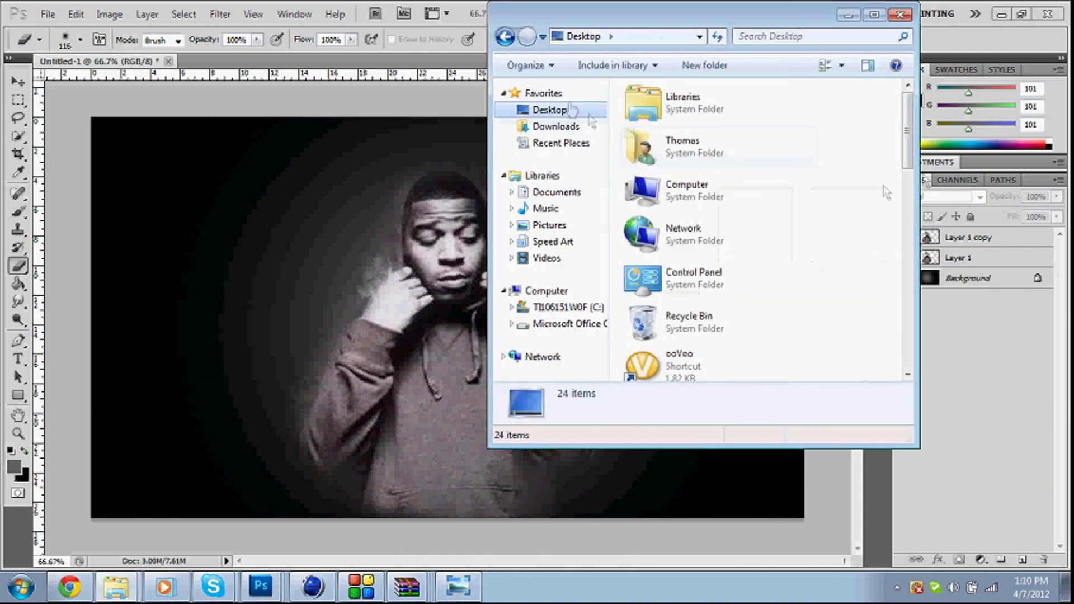
Browse in Explorer to the textures folder and locate texture 105
key("Down")
key("Return")
key("BackSpace")
key("g")
key("Return")
key("BackSpace")
key("Down")
key("Down")
key("Return")
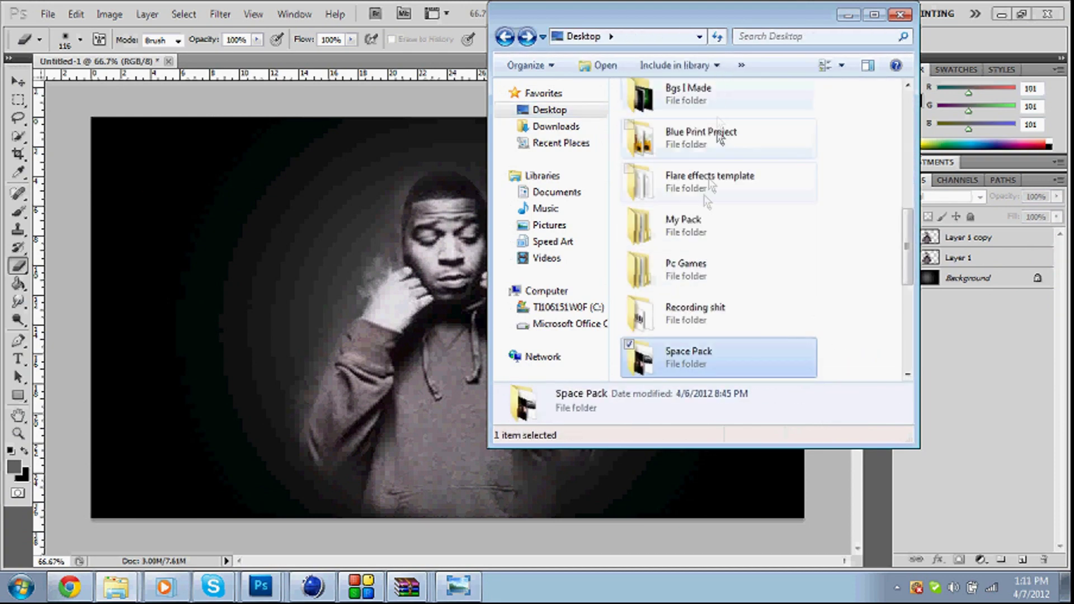
key("Down")
key("Down")
key("Down")
key("Down")
key("Down")
key("Down")
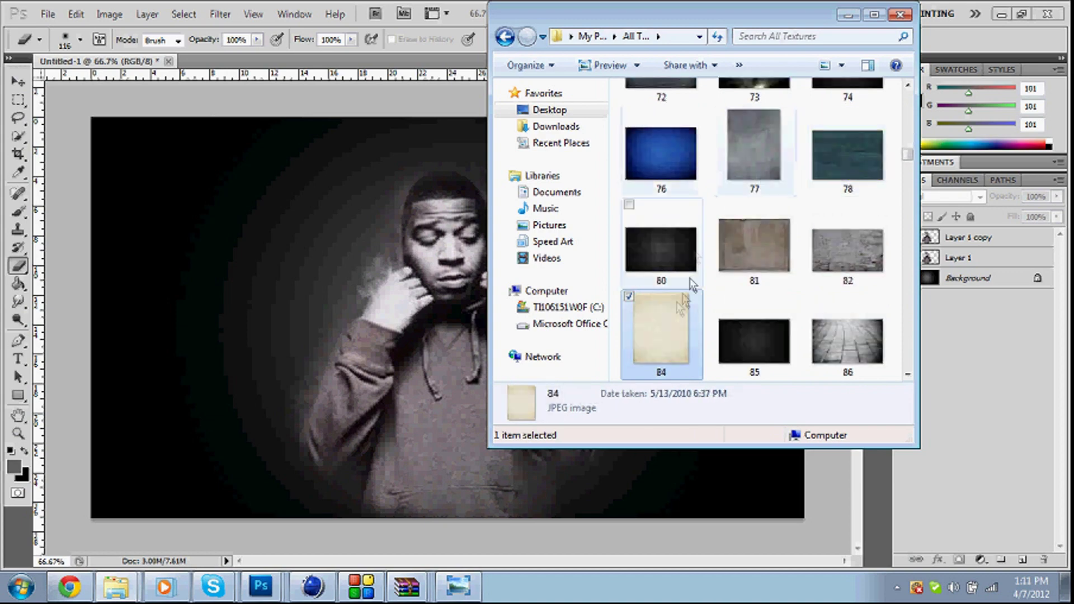
key("Down")
key("Down")
key("Down")
Place texture 105 on the poster in Overlay blend mode, keeping it as the top layer
left_click_drag(688, 347, 448, 313)
key("Return")
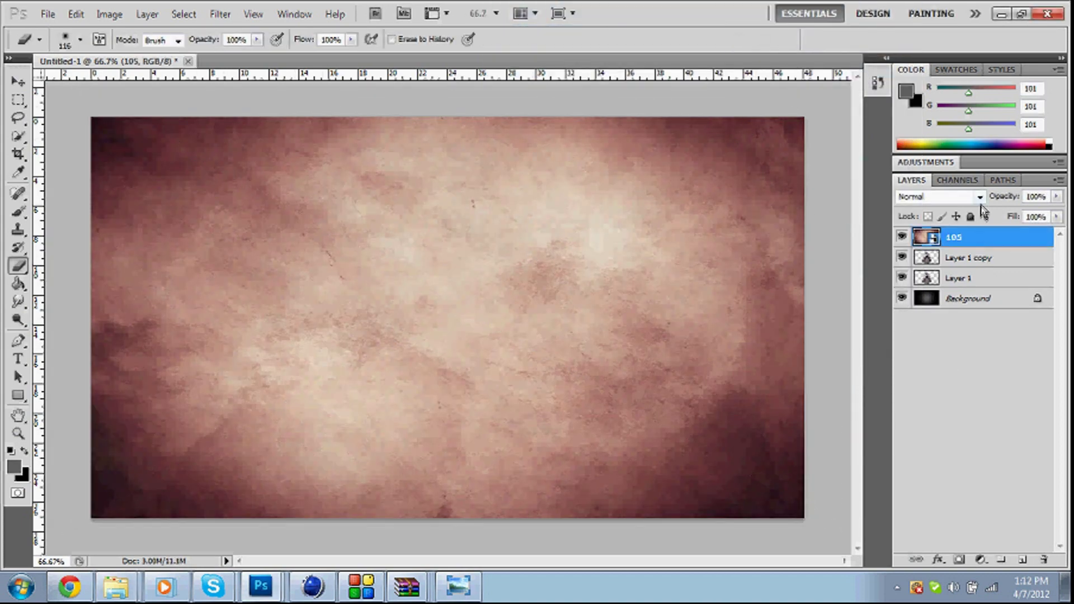
key("shift+alt+o")
left_click_drag(974, 237, 974, 290)
key("ctrl+z")
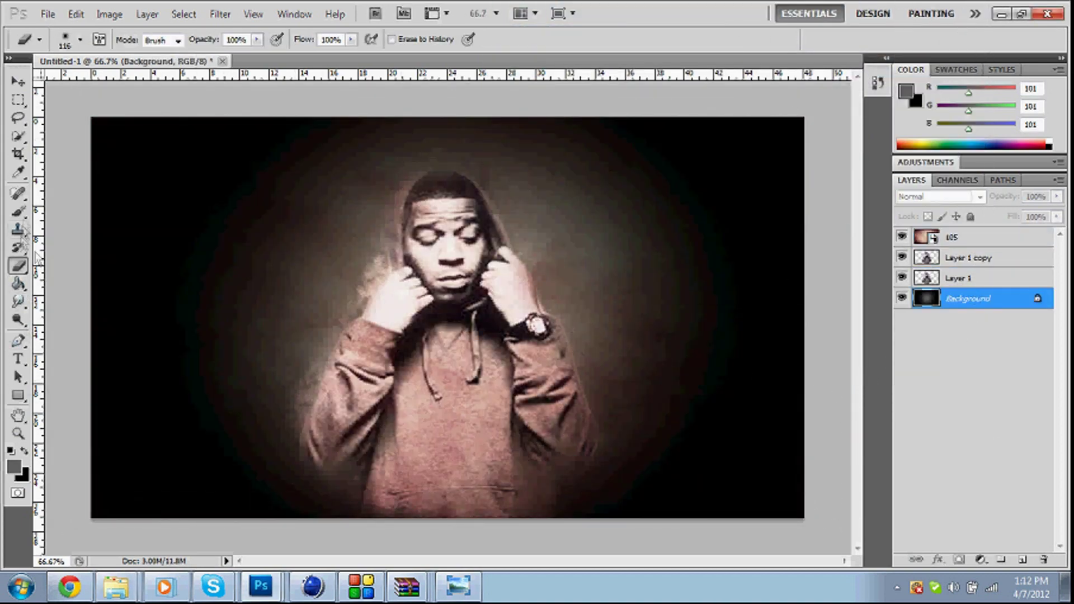
left_click(80, 39)
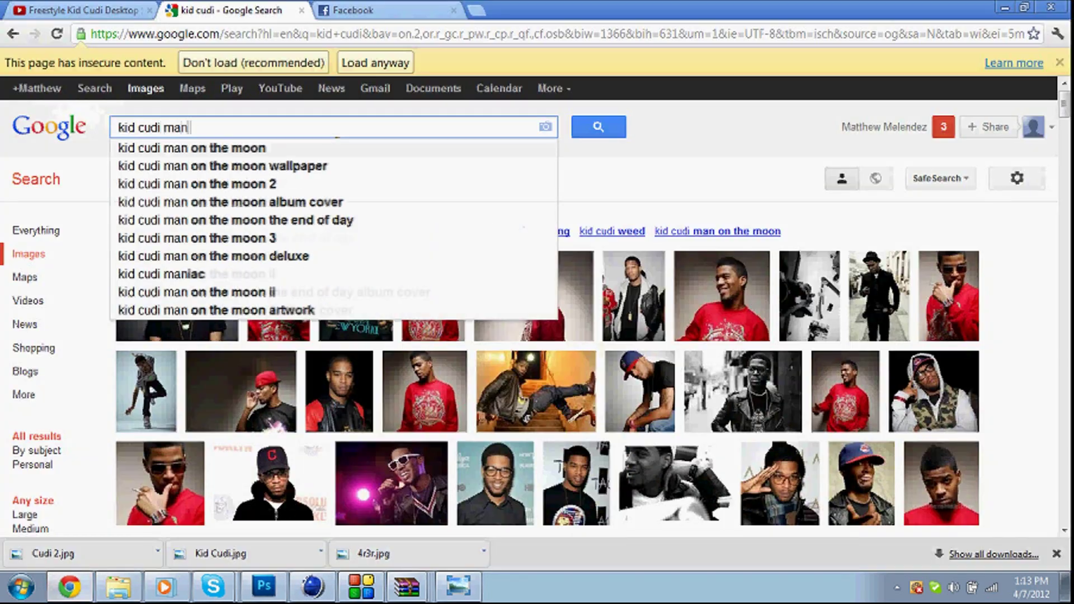
Search 'on the moon lyrics', open a result, close the popup, and select verse lines
type("on the moon lyrics")
key("Return")
left_click(218, 230)
left_click(790, 207)
scroll(973, 321, "down", 8)
scroll(973, 321, "down", 3)
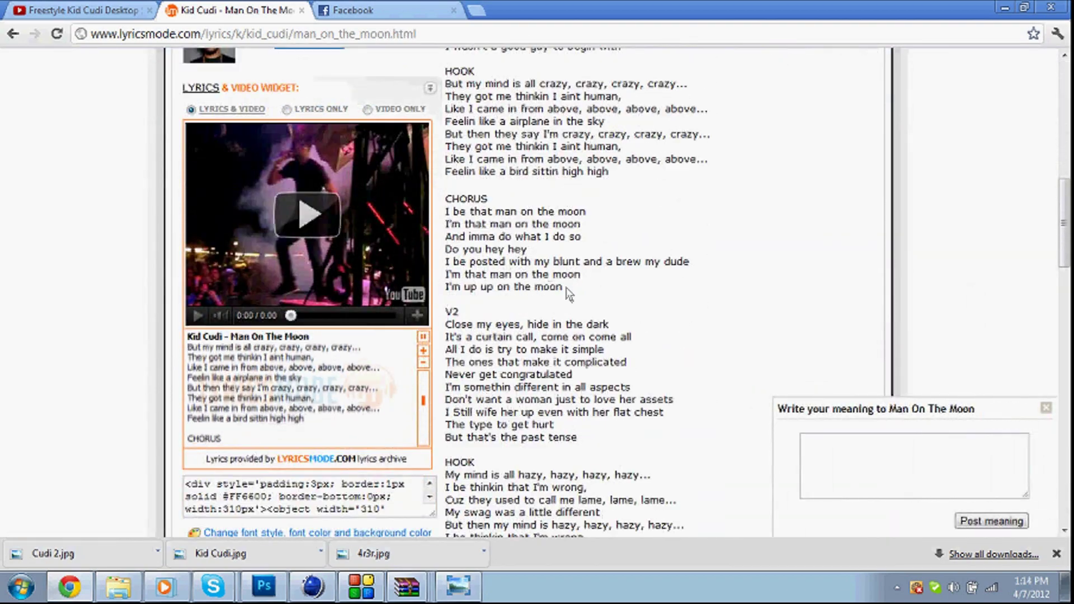
scroll(664, 374, "down", 5)
scroll(664, 374, "up", 15)
left_click_drag(443, 417, 755, 430)
Check the metrolyrics page, then select verse lines on the 6lyrics page
left_click(13, 33)
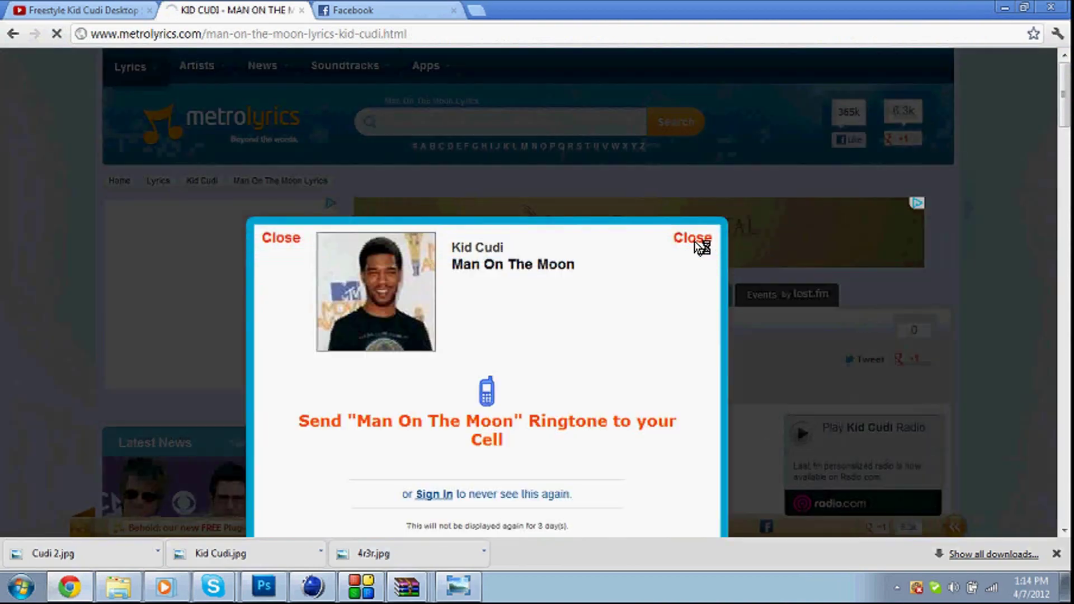
left_click(696, 241)
scroll(696, 242, "down", 1)
scroll(406, 150, "down", 3)
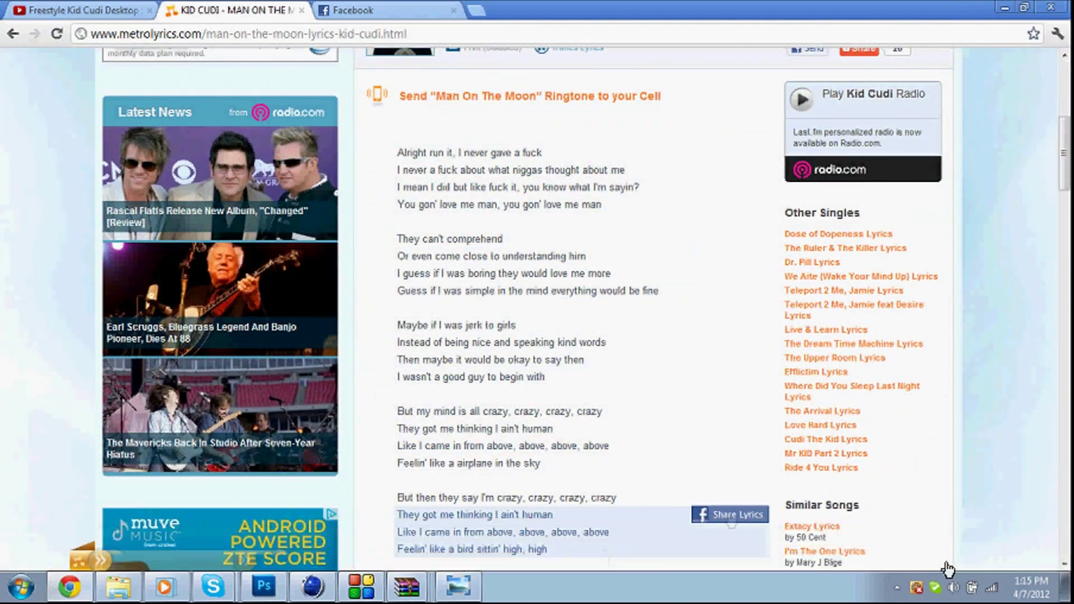
left_click(13, 34)
scroll(429, 152, "down", 2)
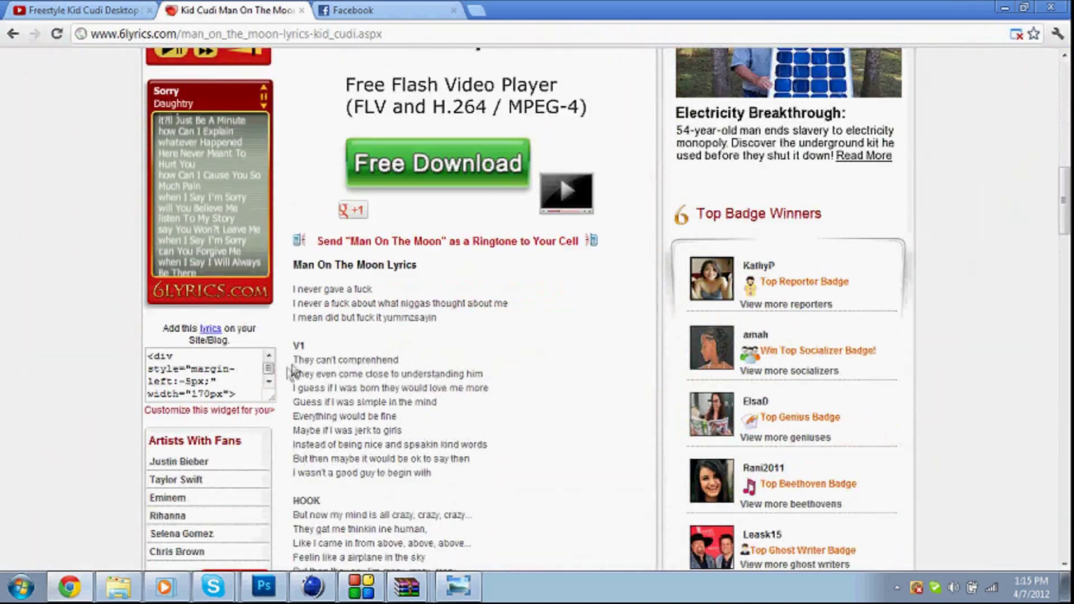
left_click_drag(288, 420, 517, 538)
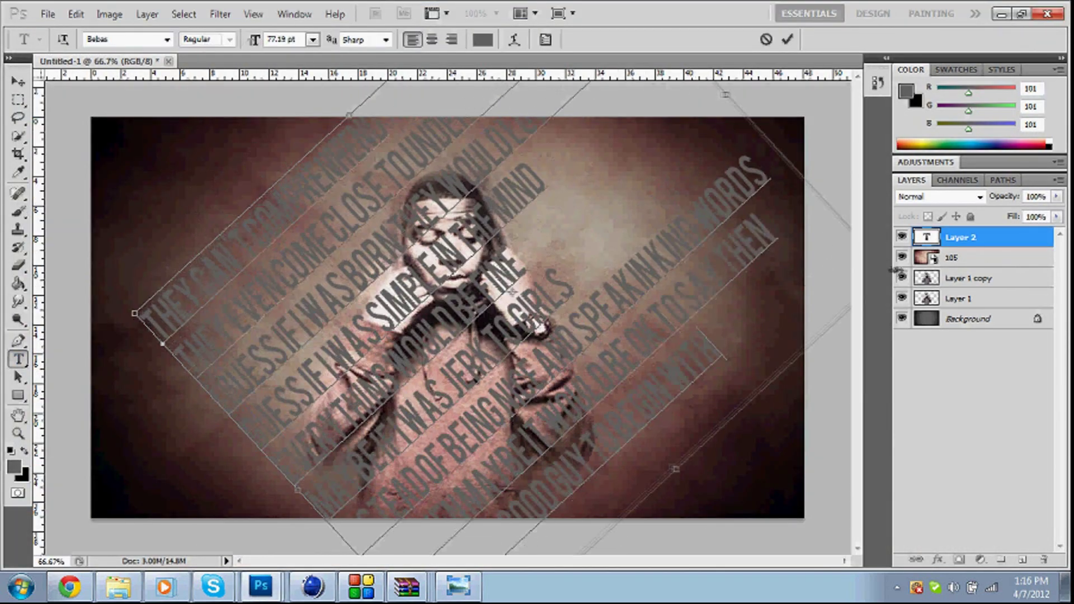
Commit the diagonal lyric text and shift it to the left
left_click(902, 278)
key("ctrl+t")
left_click_drag(560, 392, 456, 412)
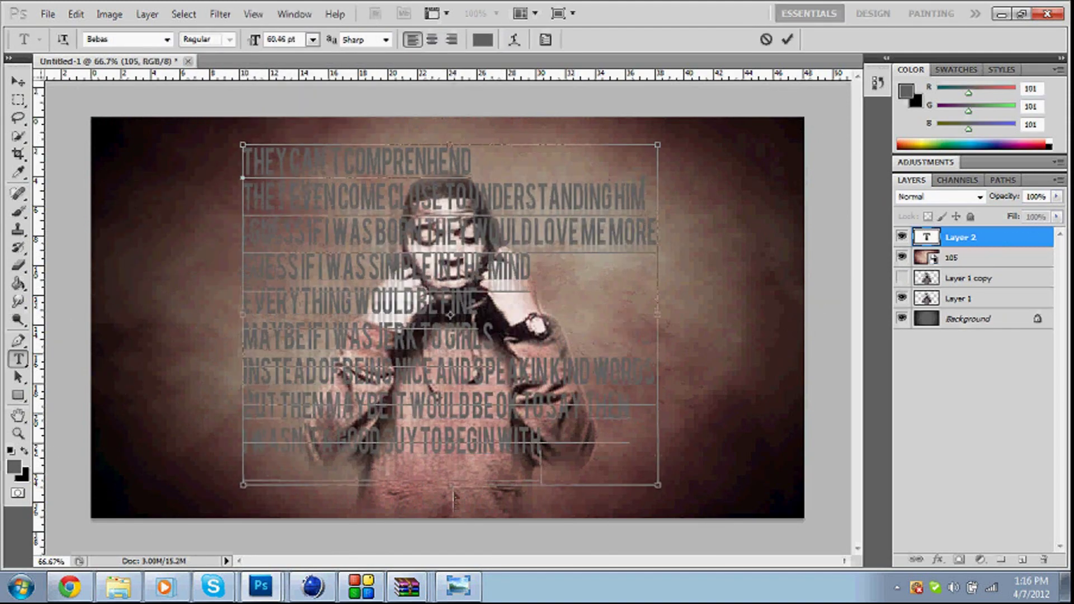
left_click(787, 40)
Move the lyric layer behind the hooded figure, tint it, and fade it to 18% opacity
left_click_drag(985, 237, 1000, 298)
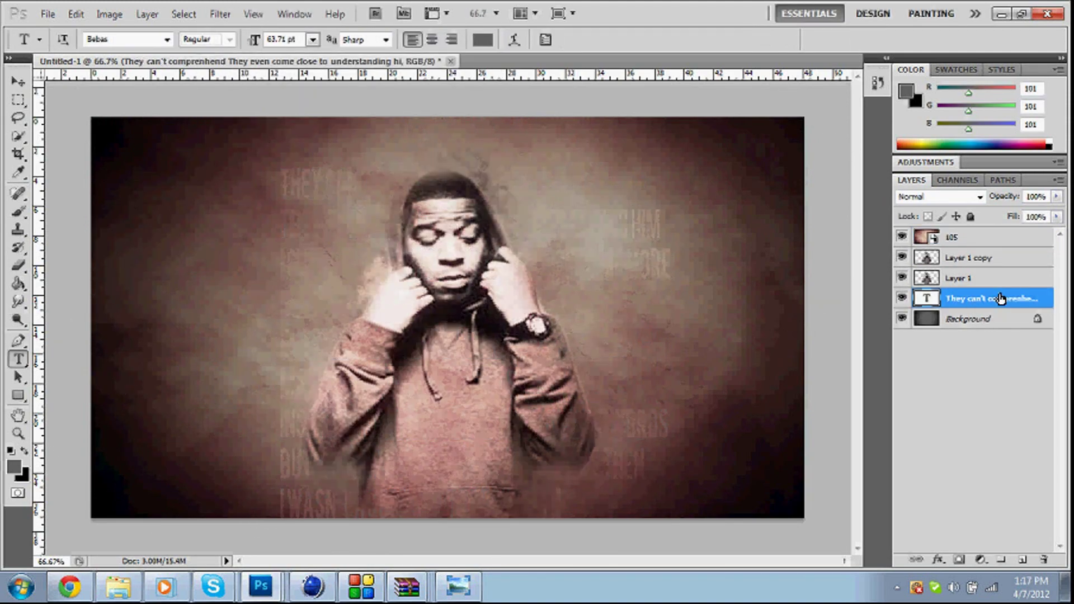
key("Return")
key("Return")
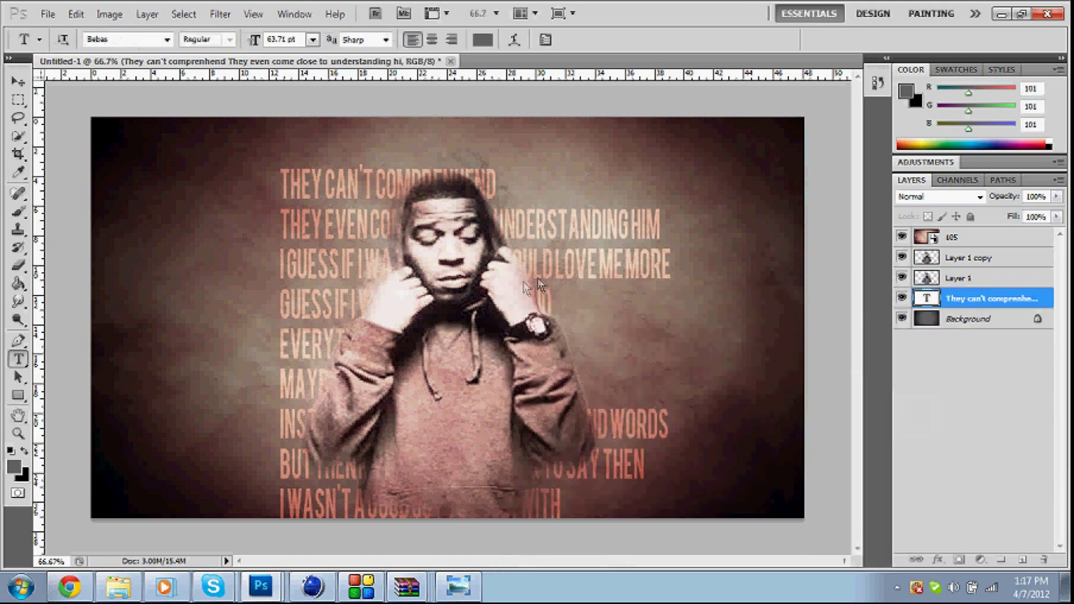
left_click_drag(1056, 196, 995, 220)
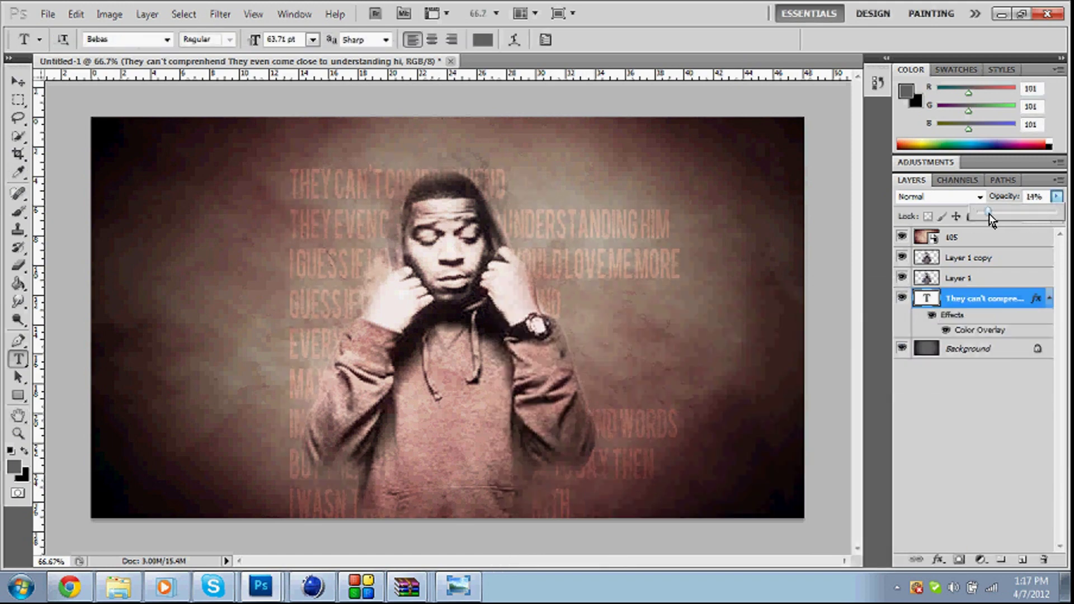
Place paper texture 116 from the texture folder onto the poster
key("alt+Tab")
left_click_drag(834, 153, 447, 313)
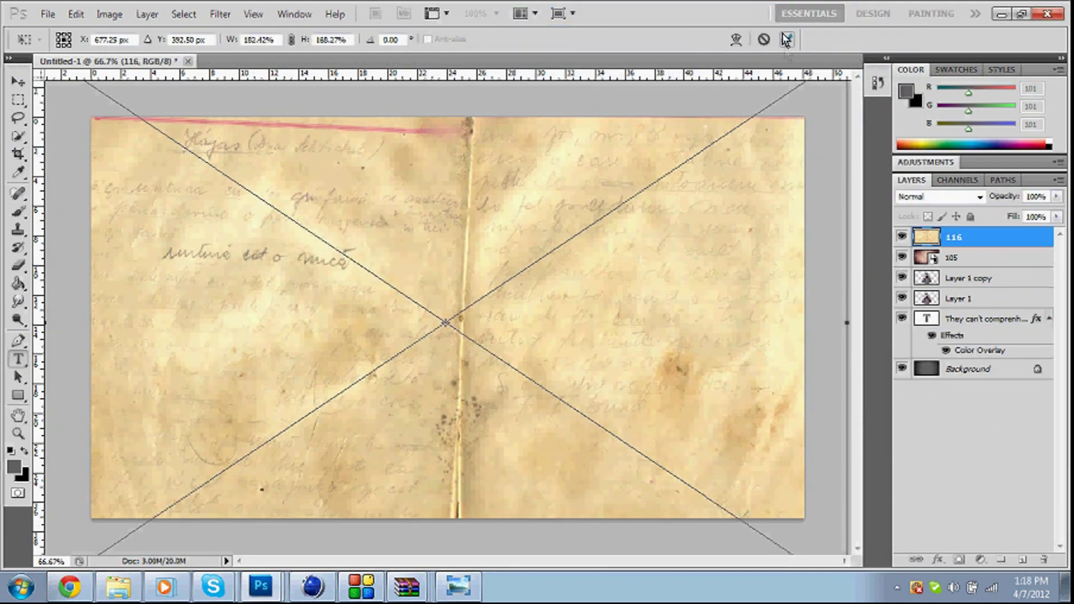
left_click(940, 197)
Blend paper texture 116 in Overlay, then delete the layer
left_click(911, 197)
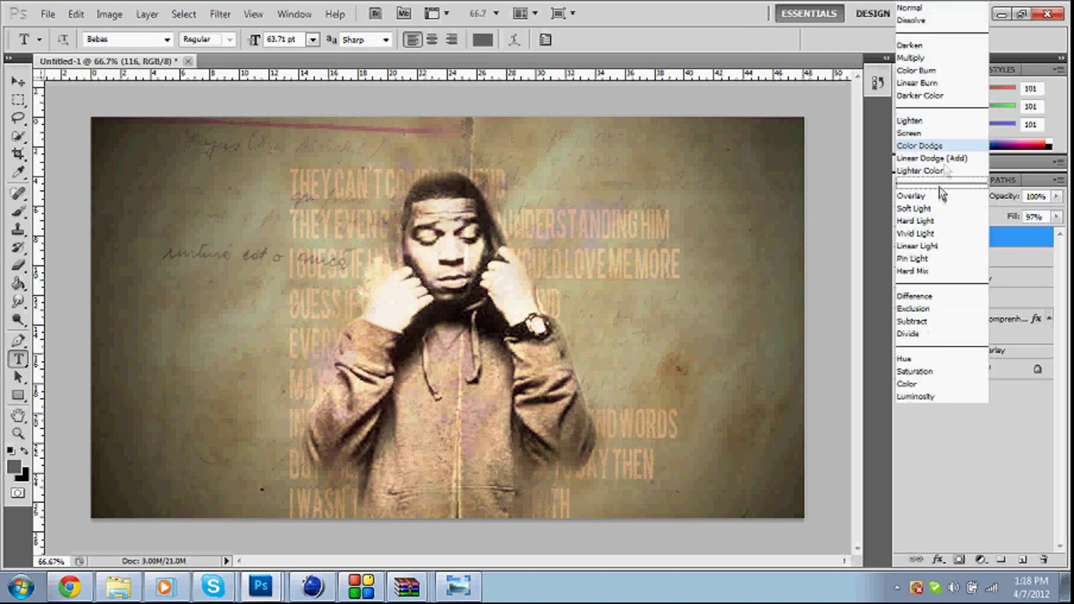
left_click(945, 193)
left_click_drag(986, 237, 1044, 559)
Place Flare (30) on the poster in Screen mode, stretched taller across the top
key("alt+Tab")
left_click_drag(848, 159, 448, 313)
key("Escape")
scroll(875, 336, "down", 5)
scroll(874, 335, "down", 5)
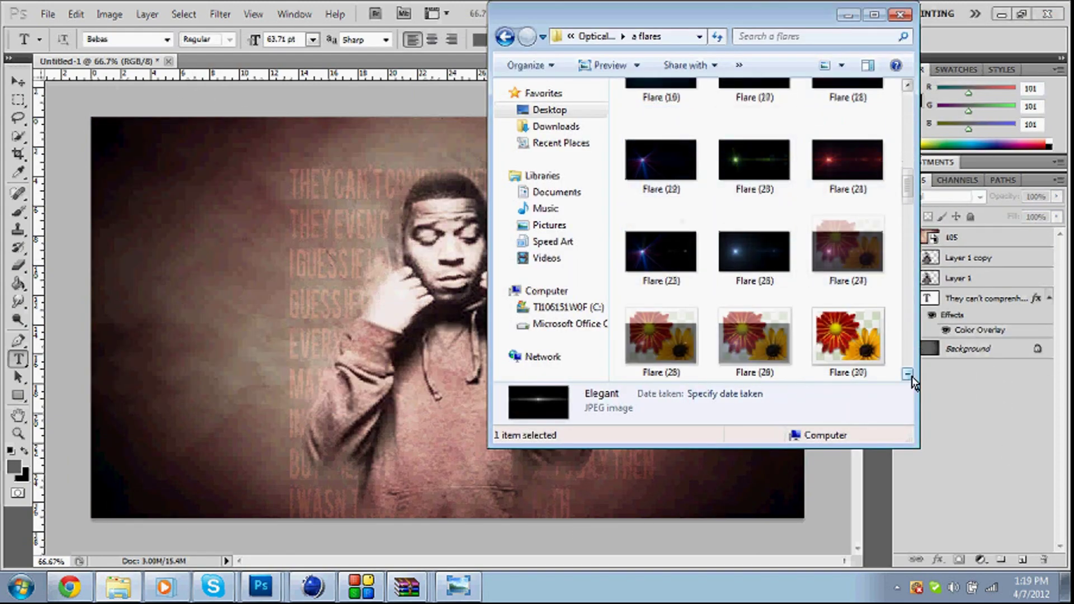
left_click_drag(848, 341, 560, 224)
left_click(940, 196)
left_click(928, 121)
left_click_drag(621, 319, 621, 350)
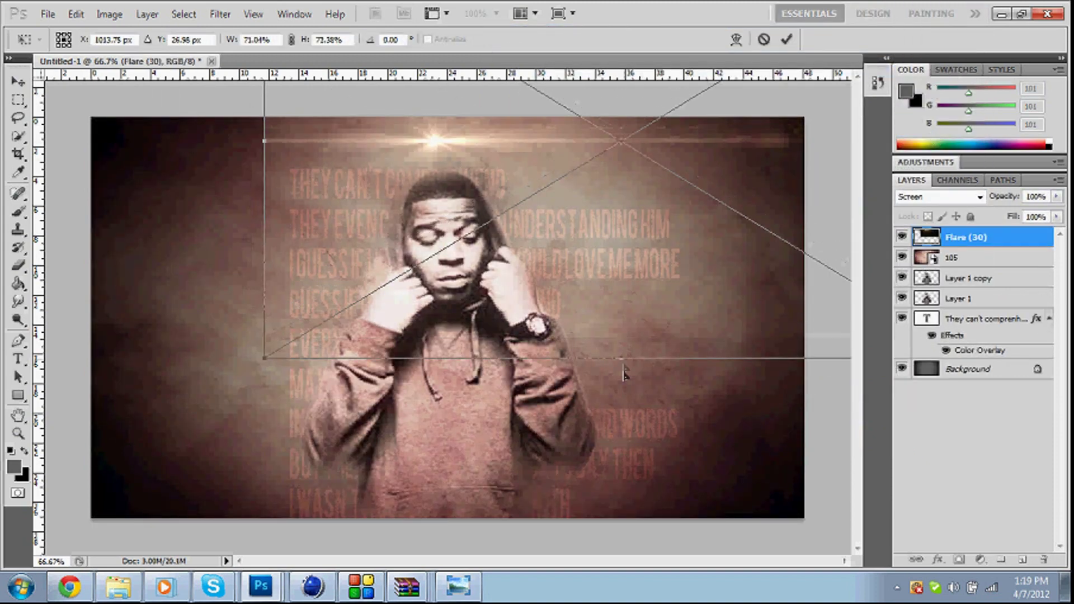
Enlarge the eraser to 158 px and duplicate the flare layer
right_click(79, 254)
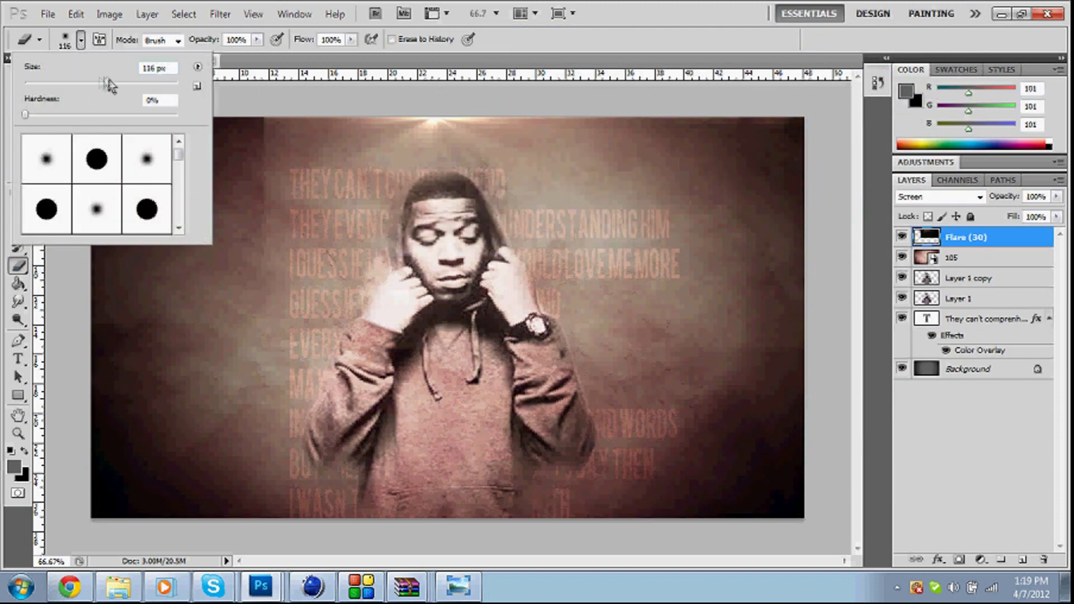
left_click_drag(84, 78, 92, 78)
right_click(990, 237)
left_click(895, 254)
key("Return")
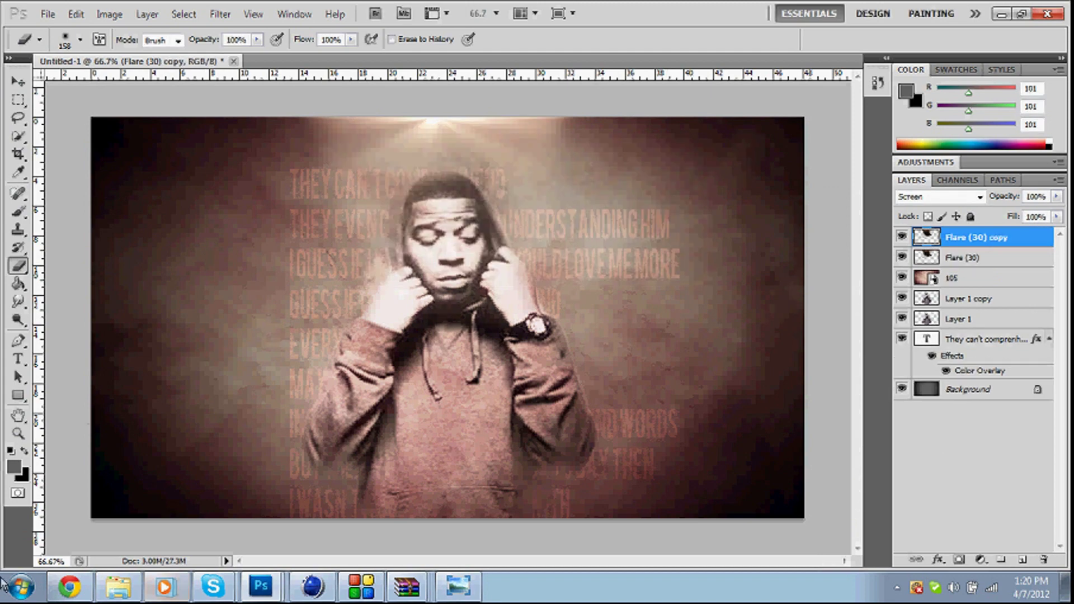
Place the Aurora_mod4 image from the desktop wallpapers folder onto the poster
left_click(99, 576)
key("BackSpace")
key("Return")
key("Return")
left_click_drag(755, 341, 533, 349)
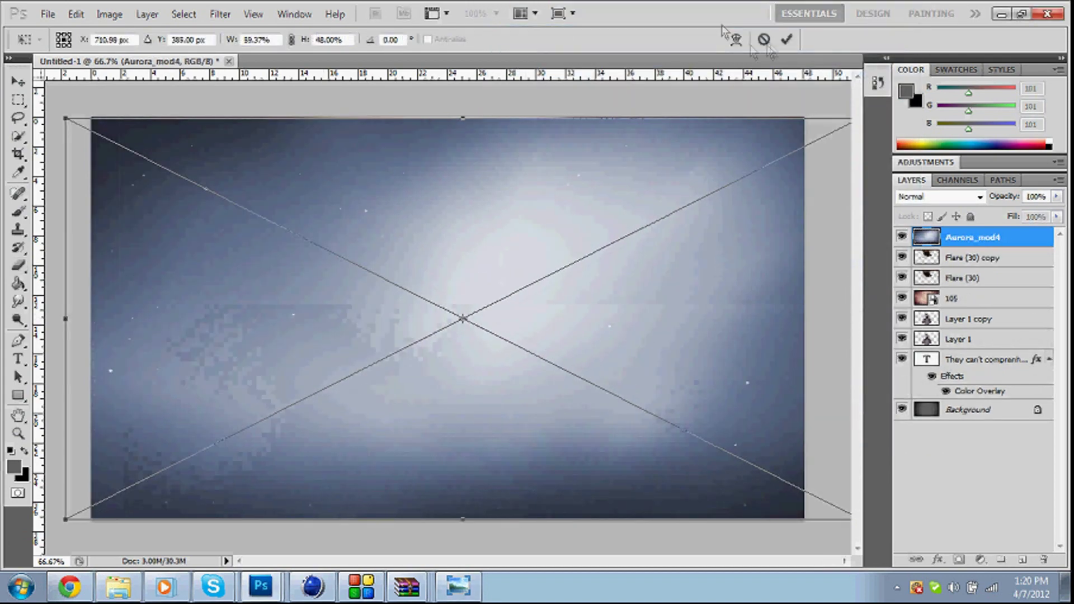
Commit the aurora, send it just above Background, and set it to Pin Light
key("Return")
key("ctrl+shift+bracketleft")
left_click(940, 196)
left_click(917, 246)
key("Down")
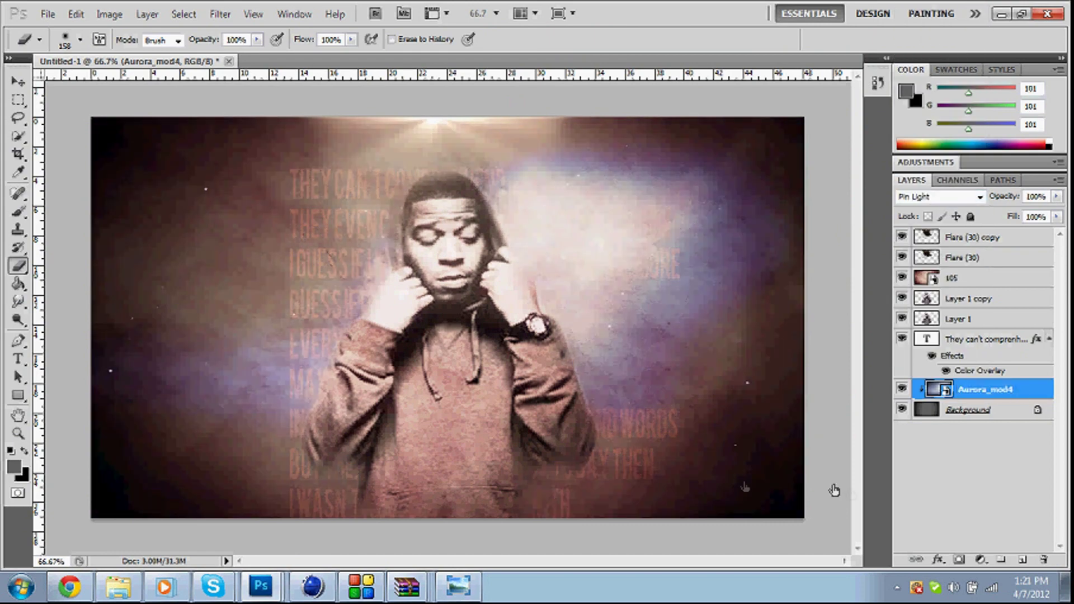
Give the aurora a Color Overlay, then delete the aurora layer
double_click(1002, 370)
left_click(758, 363)
left_click(1051, 323)
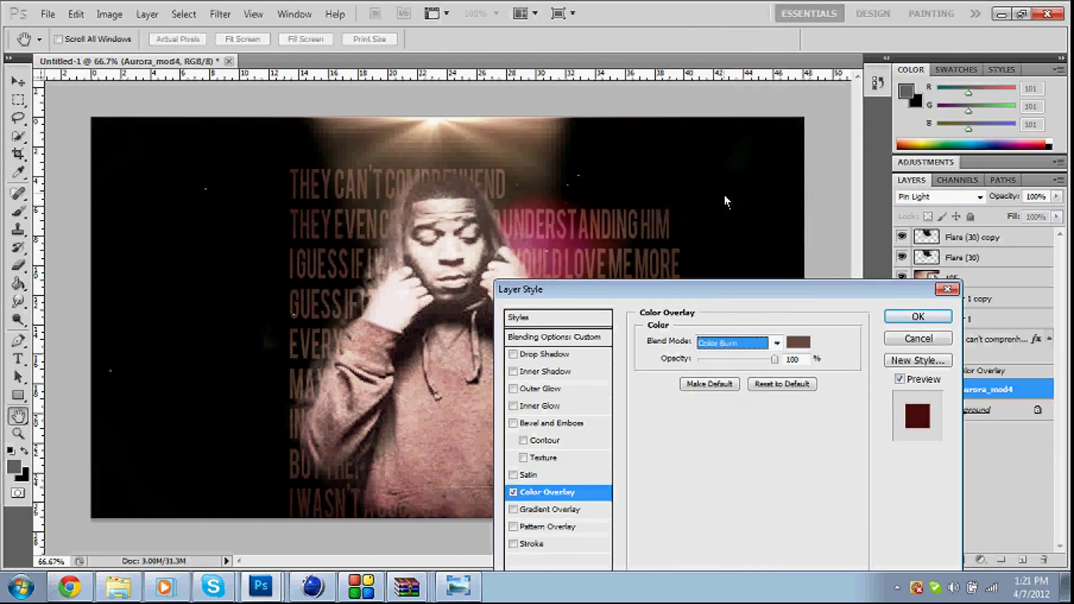
left_click(921, 314)
key("e")
key("Delete")
scroll(907, 375, "down", 5)
left_click(1001, 13)
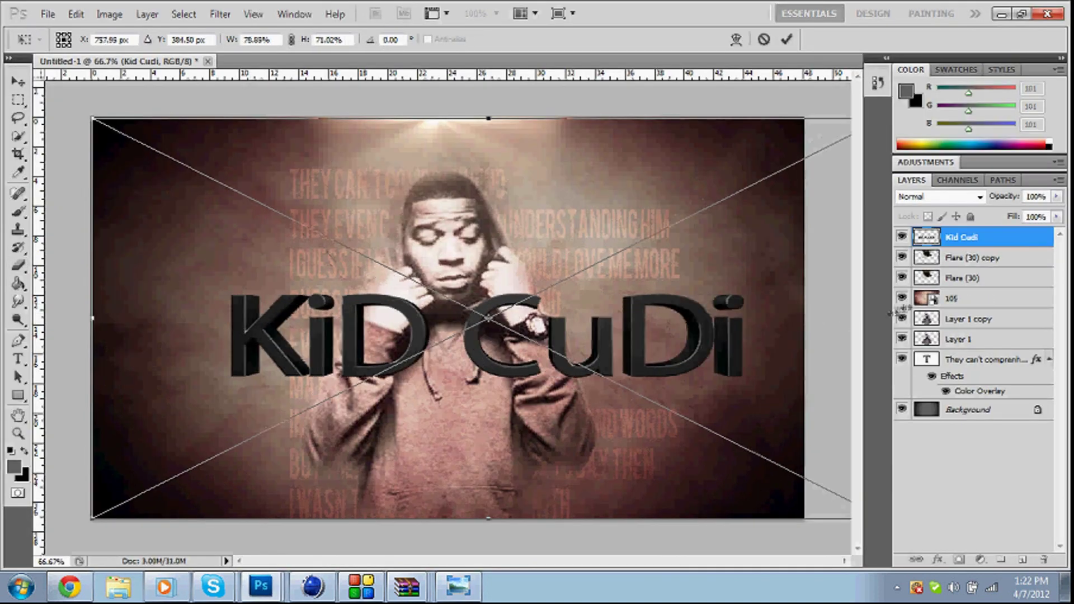
Resize the KiD CuDi title and position it left of the hooded figure
mouse_move(462, 286)
left_mouse_down()
mouse_move(182, 319)
mouse_move(261, 311)
left_mouse_up()
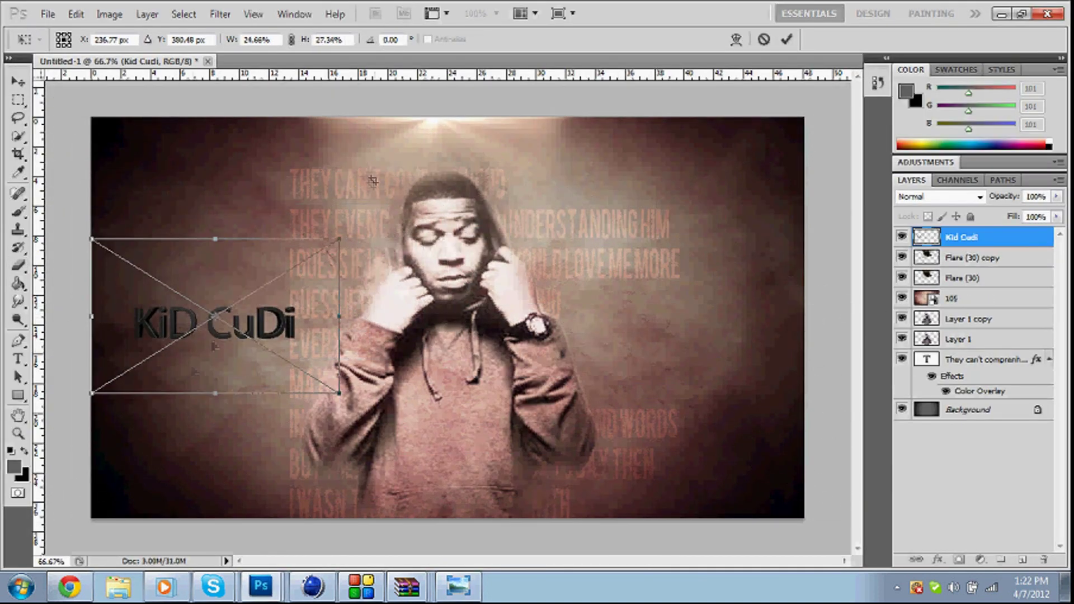
mouse_move(521, 290)
left_mouse_down()
mouse_move(347, 302)
mouse_move(565, 330)
left_mouse_up()
key("Return")
key("e")
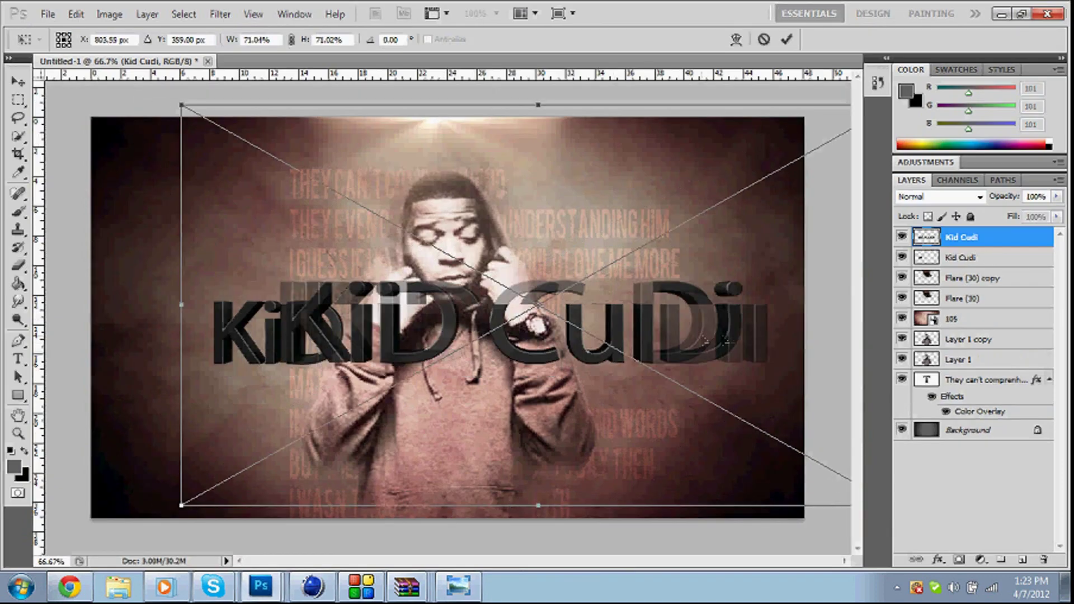
Move the title copy right of the figure, erase its KiD, and add a Color Overlay
left_click_drag(566, 415, 576, 428)
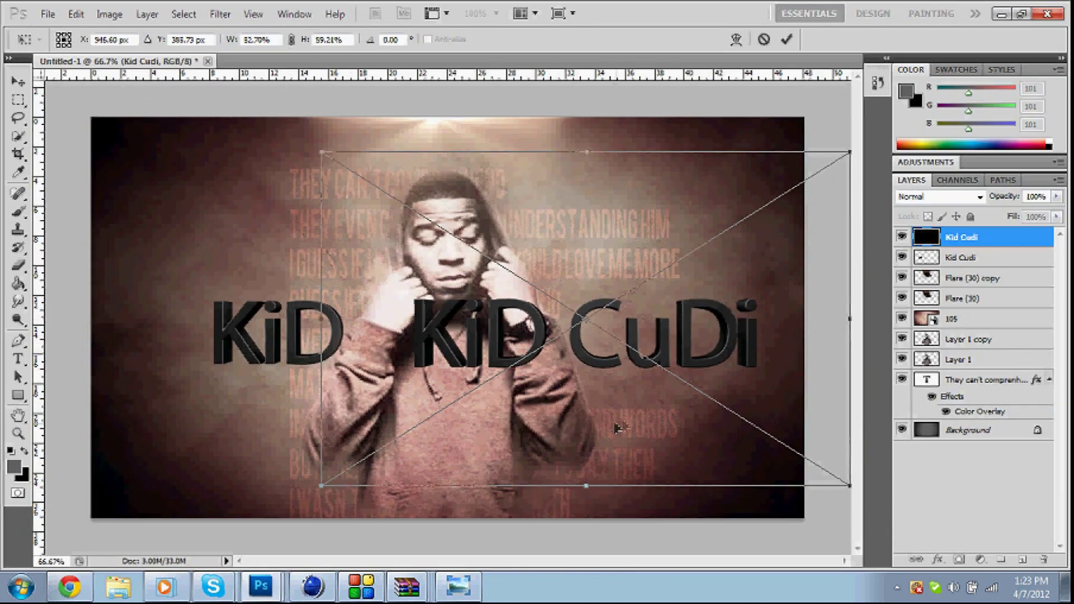
key("Return")
key("e")
left_click_drag(403, 325, 487, 324)
double_click(985, 258)
left_click(541, 543)
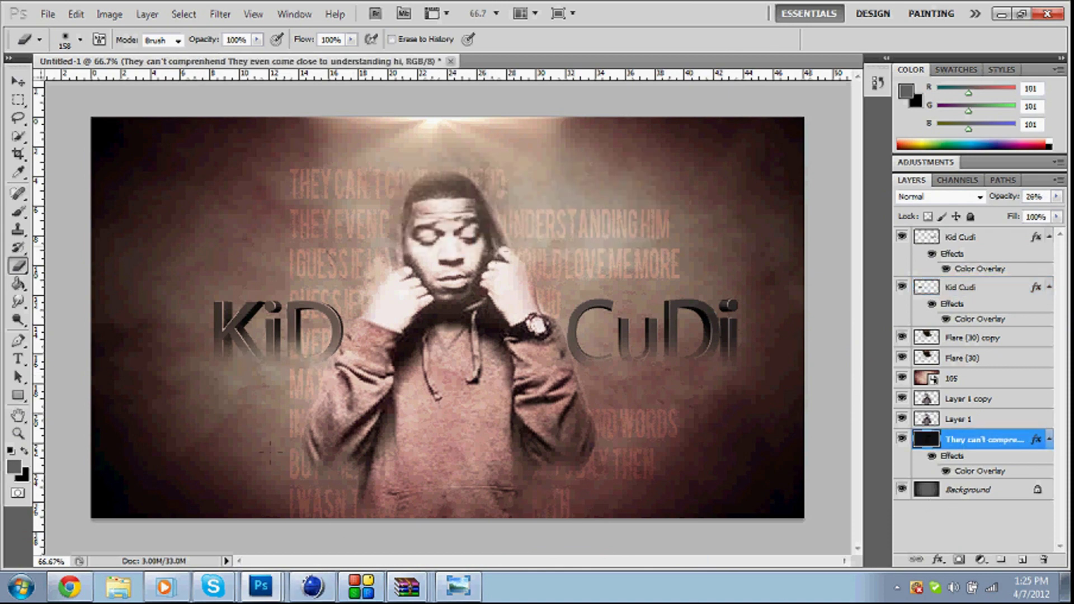
Open the My Pack folder, duplicate the cloud layer and resize the copy
double_click(685, 215)
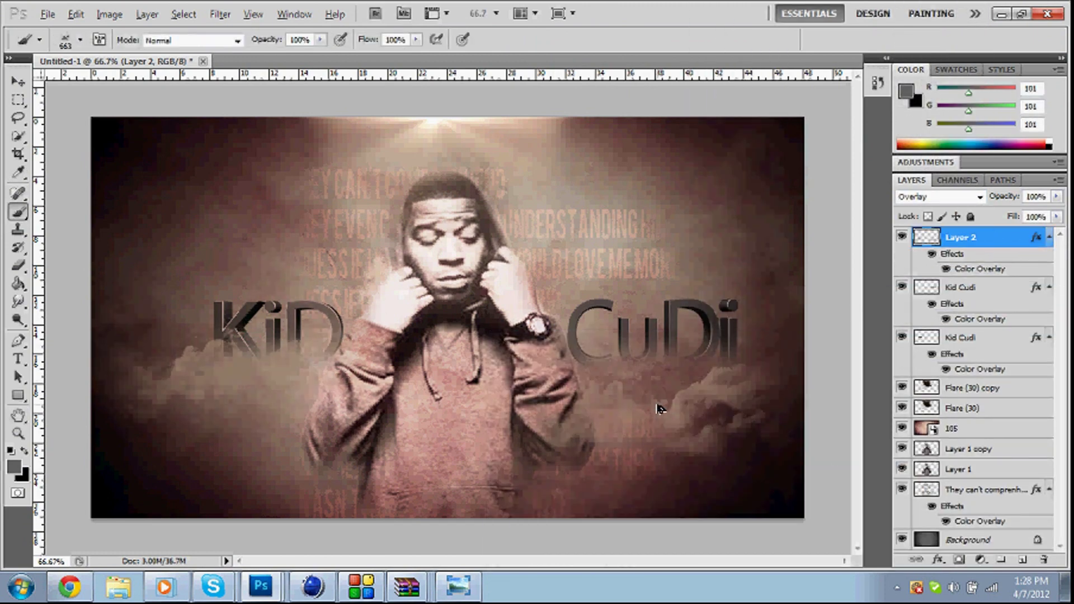
key("ctrl+j")
key("ctrl+t")
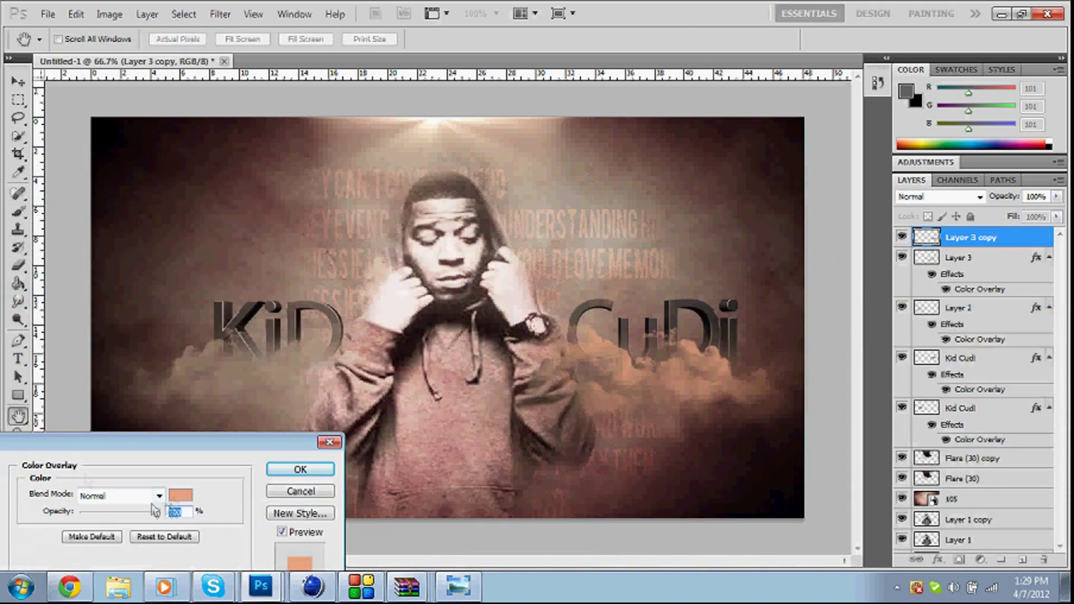
Set the clouds' overlay colour to a beige tint
left_click(180, 494)
mouse_move(408, 552)
left_mouse_down()
mouse_move(427, 556)
mouse_move(395, 547)
left_mouse_up()
left_click(695, 424)
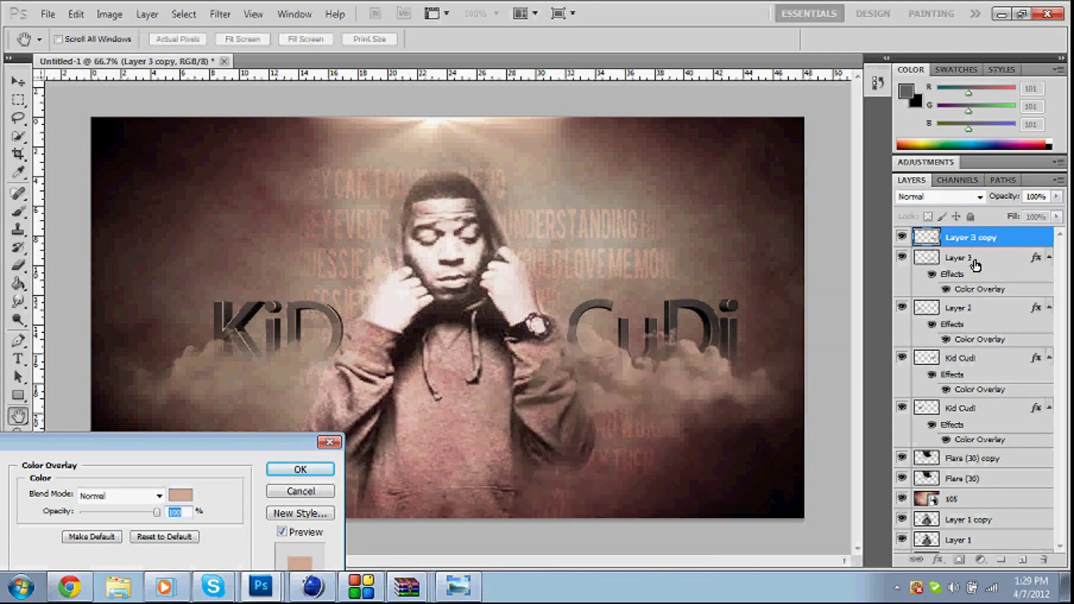